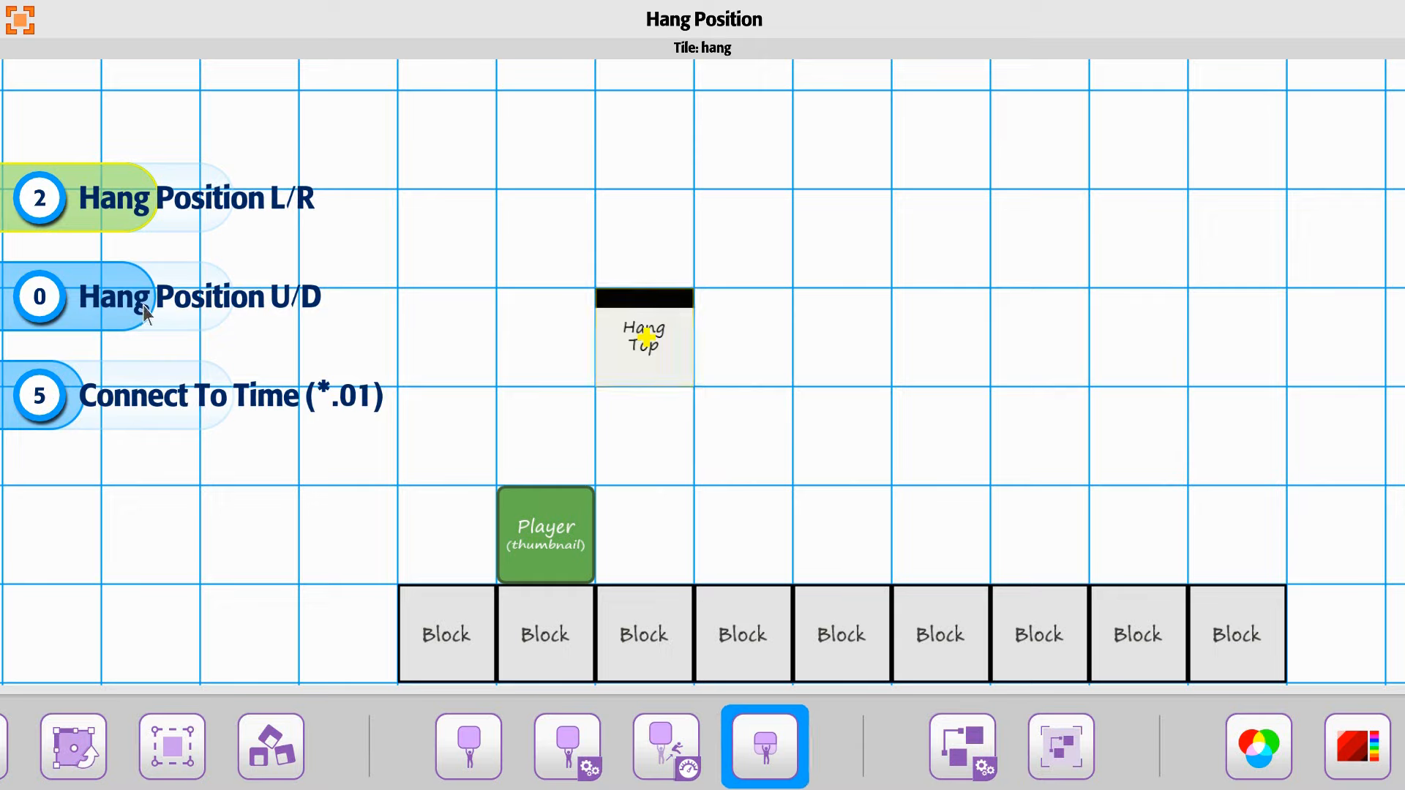
# Step: Try the Hang Top tile's Hang Position U/D at both extremes, 50 and -50, and leave it at -50
pyautogui.moveTo(106, 284)
pyautogui.mouseDown()
pyautogui.moveTo(133, 302)
pyautogui.moveTo(49, 311)
pyautogui.mouseUp()
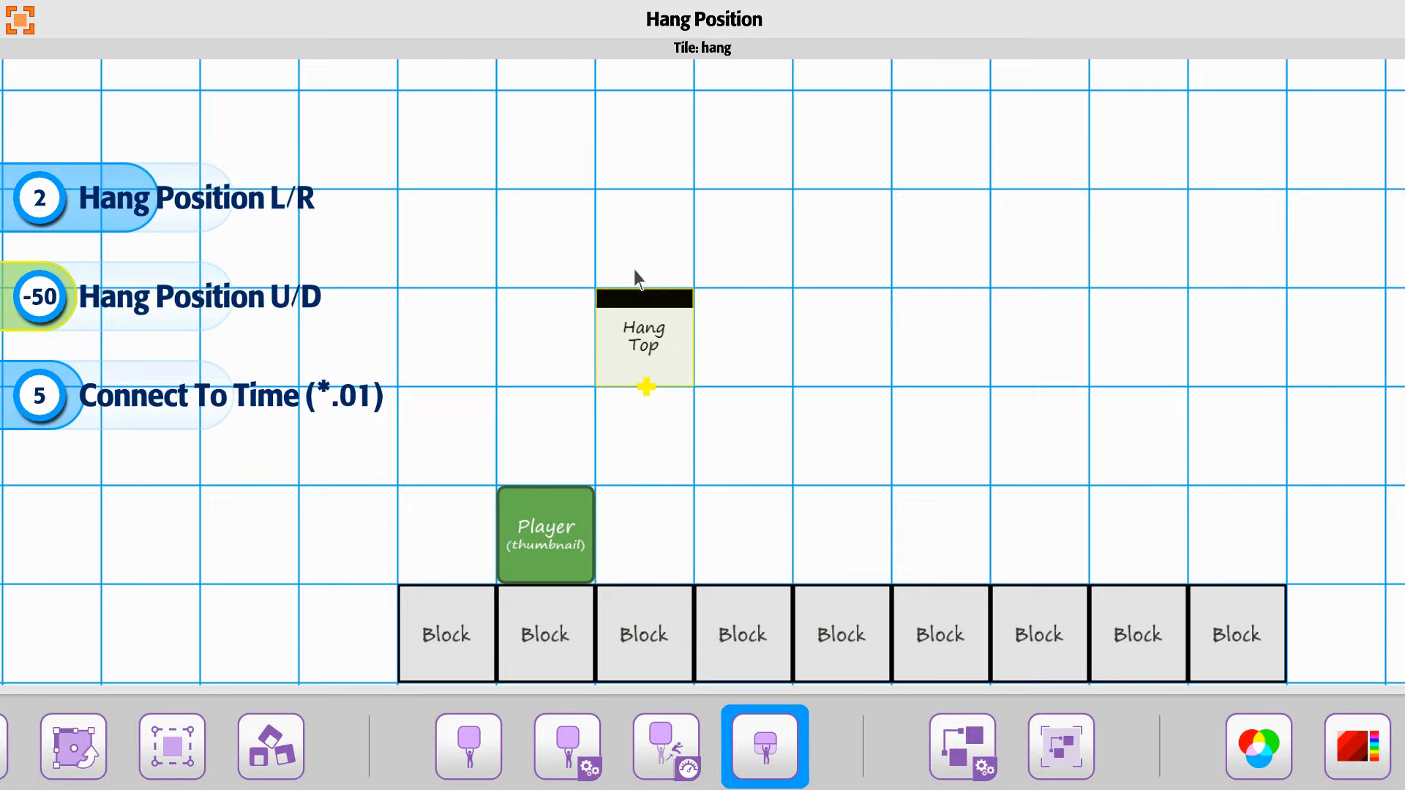
pyautogui.moveTo(32, 308); pyautogui.dragTo(221, 309)
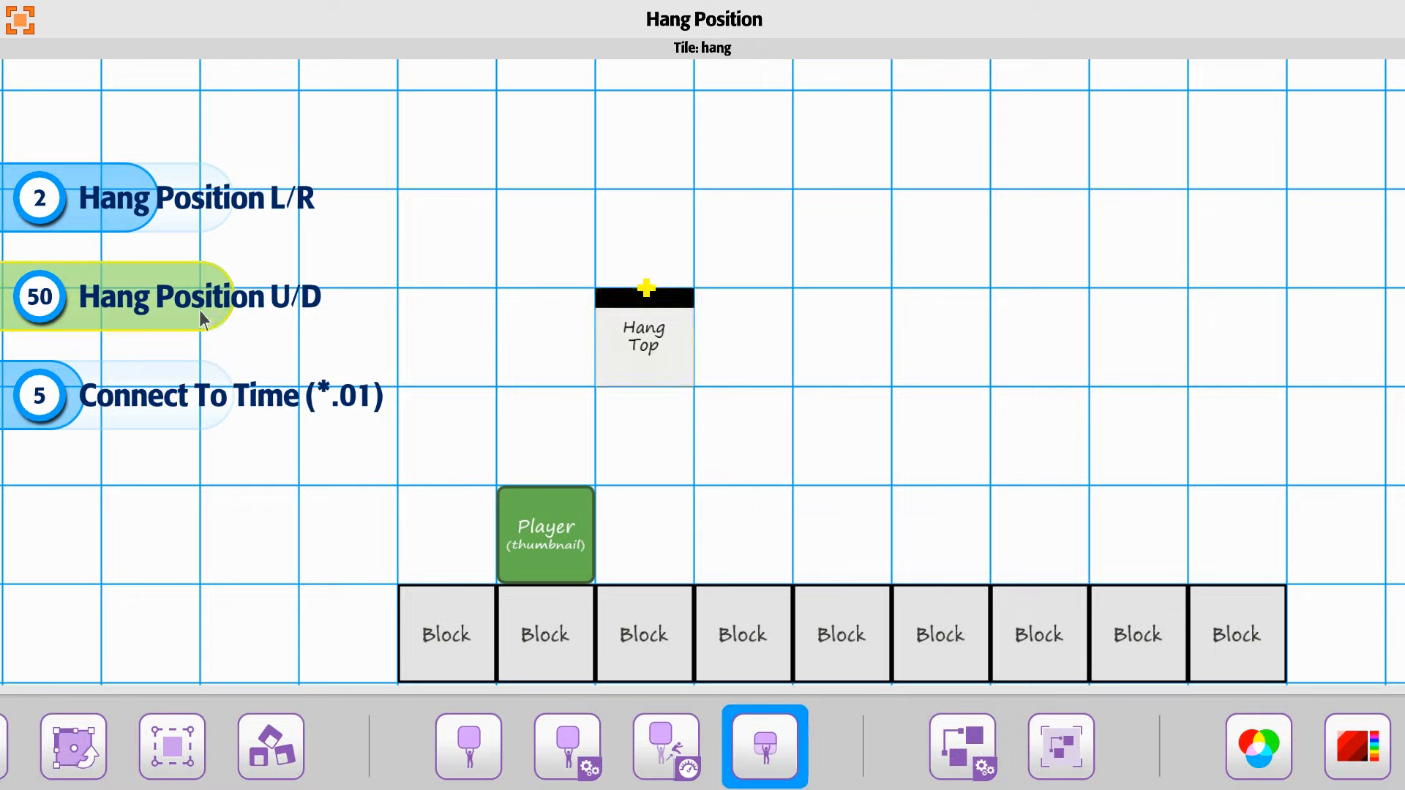
pyautogui.moveTo(199, 311); pyautogui.dragTo(39, 325)
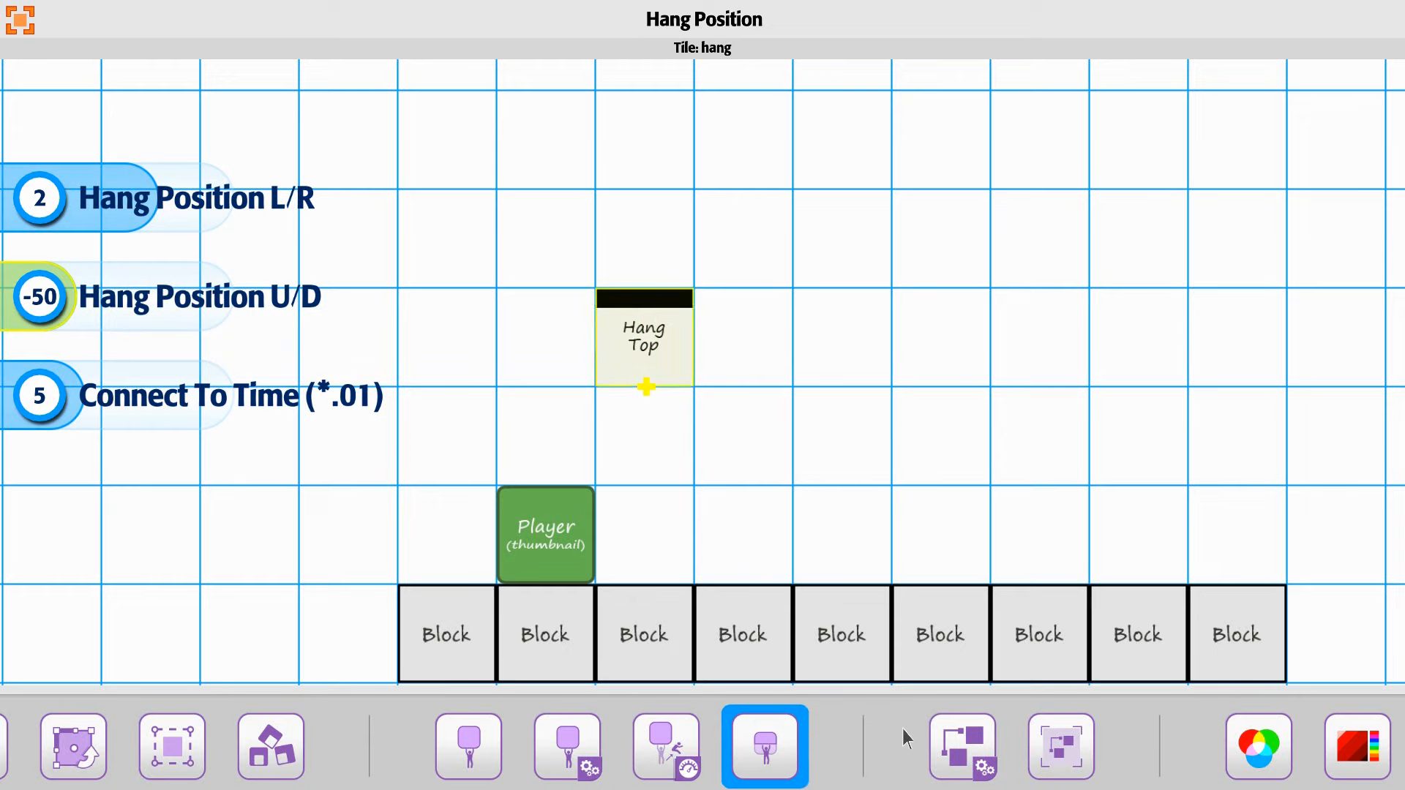
# Step: Turn on the editor display of the Hang Top tile's trigger range and play-test the level
pyautogui.click(1066, 750)
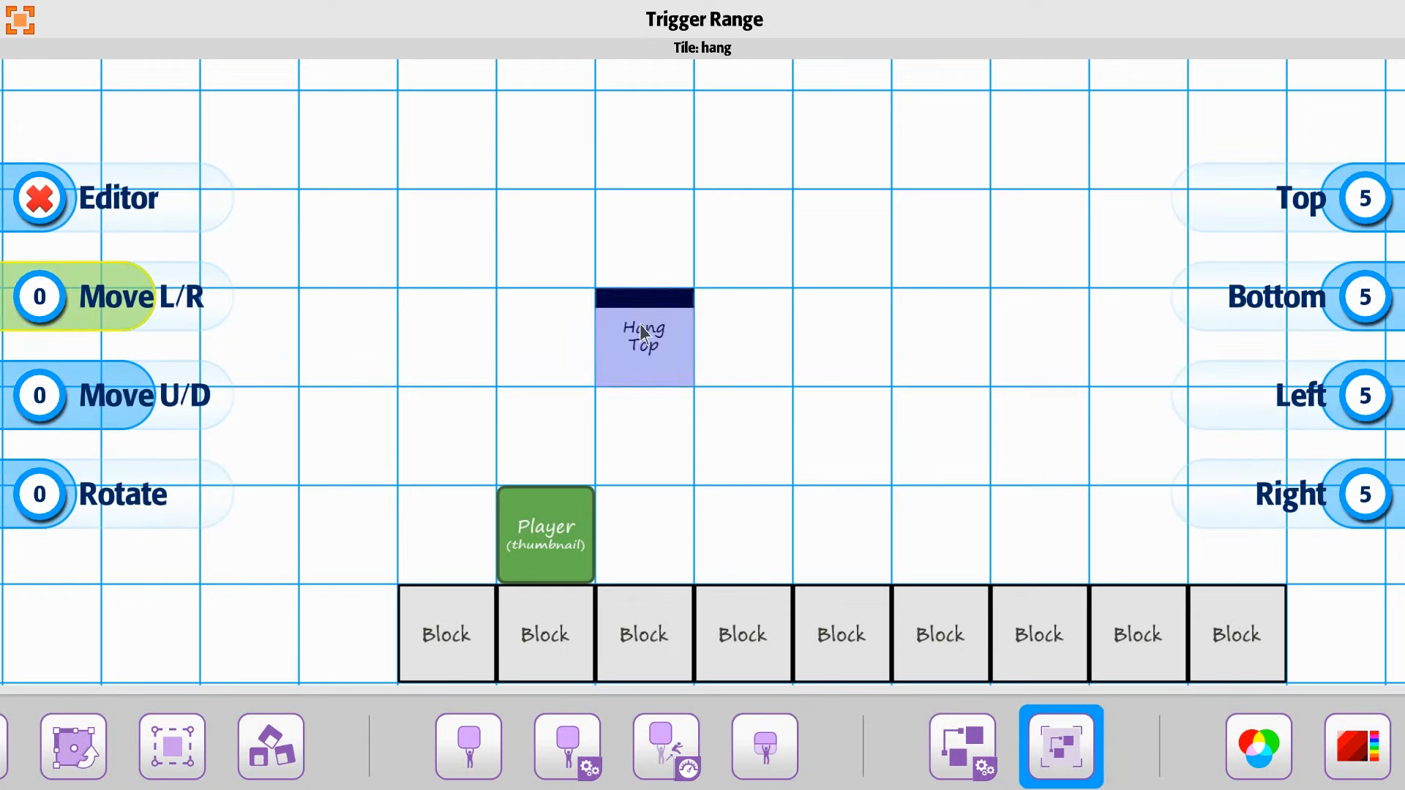
pyautogui.click(135, 209)
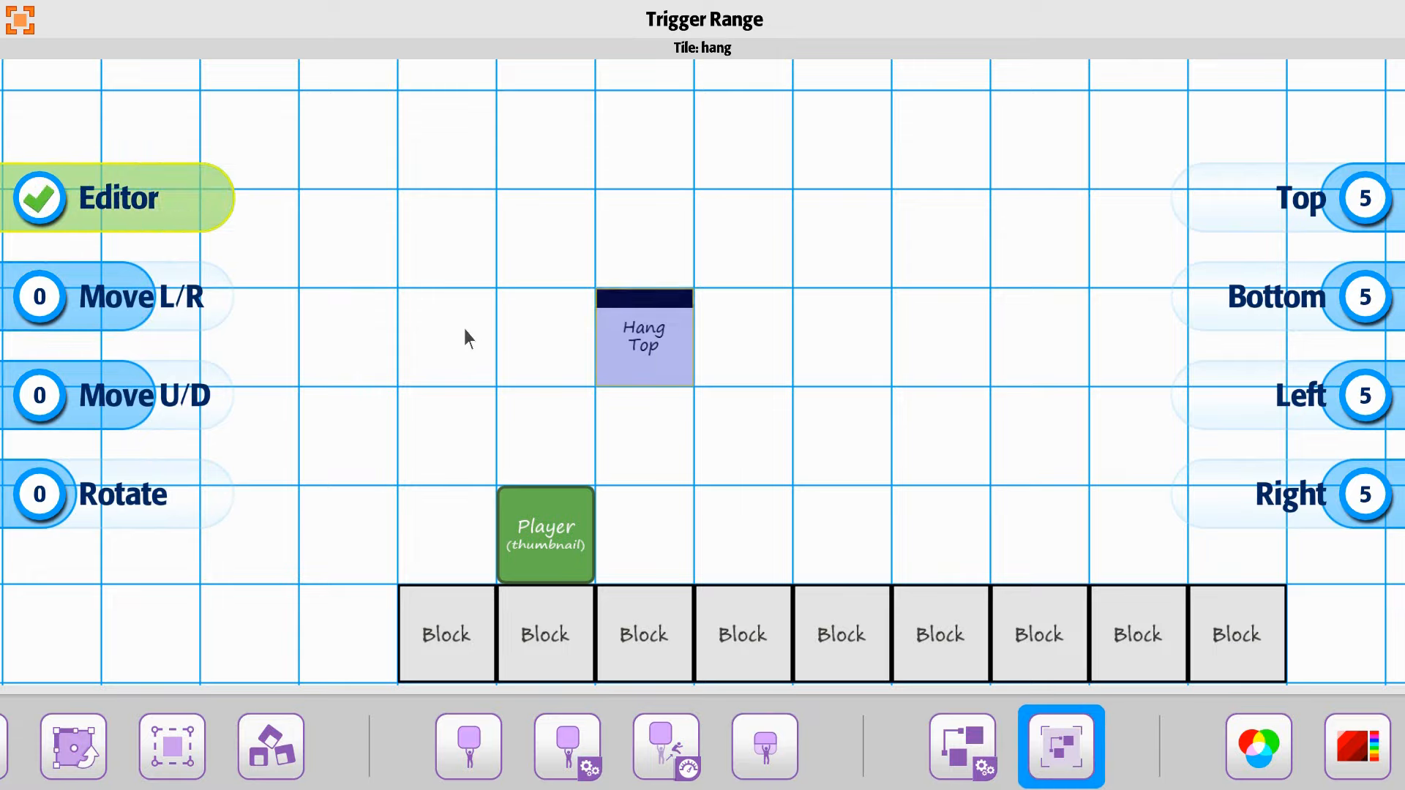
pyautogui.press('Escape')
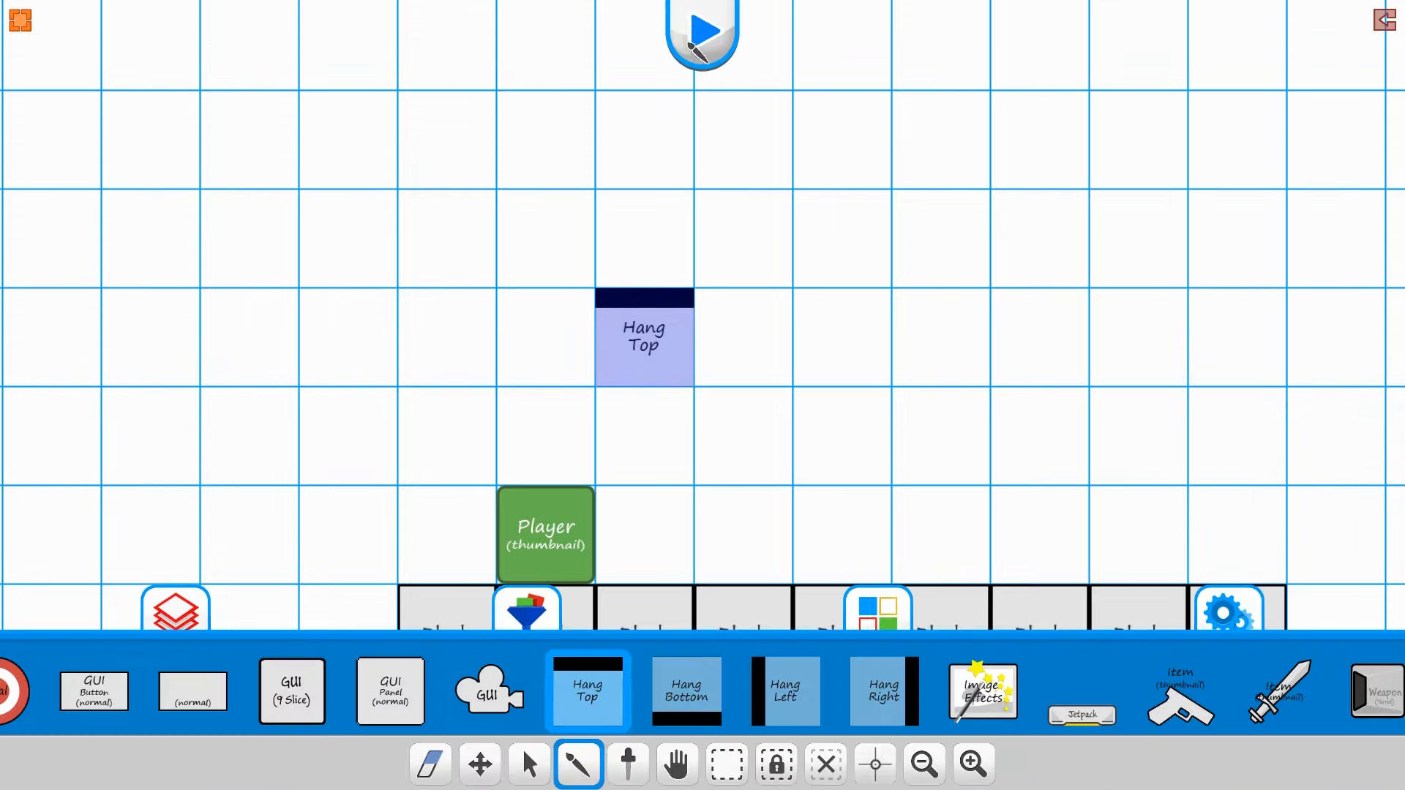
pyautogui.click(689, 44)
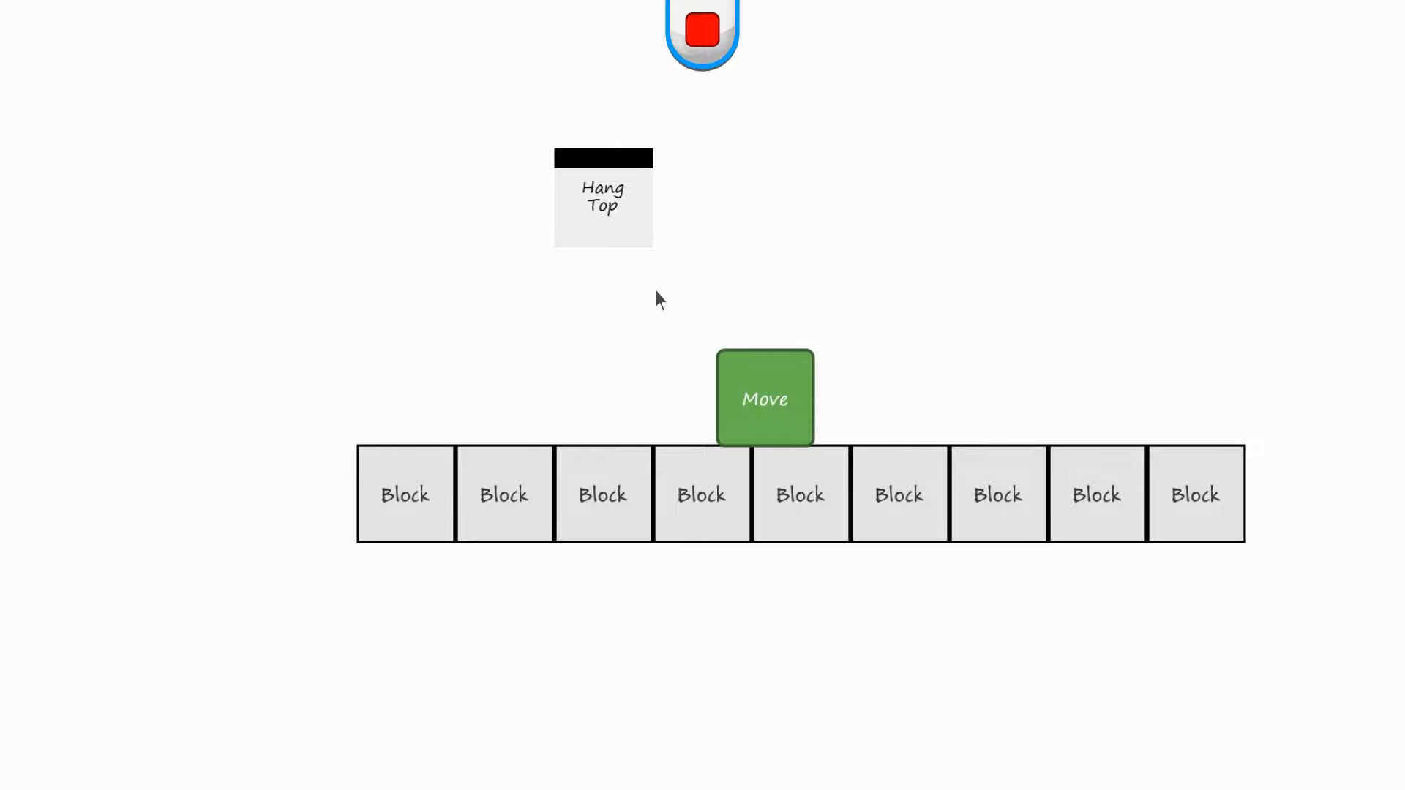
pyautogui.click(703, 31)
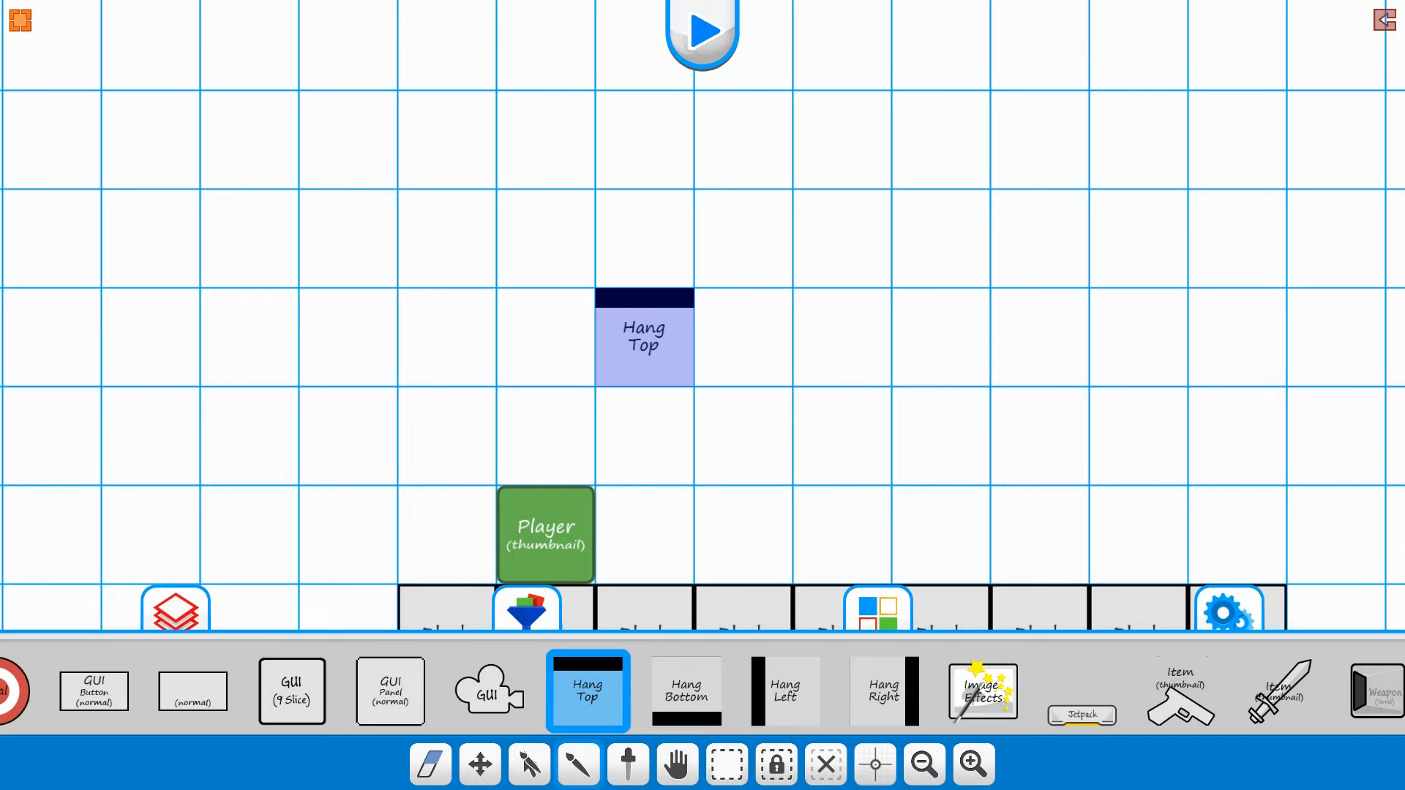
# Step: Extend the Hang Top tile's trigger range upward by setting its Top value to 15
pyautogui.click(647, 343)
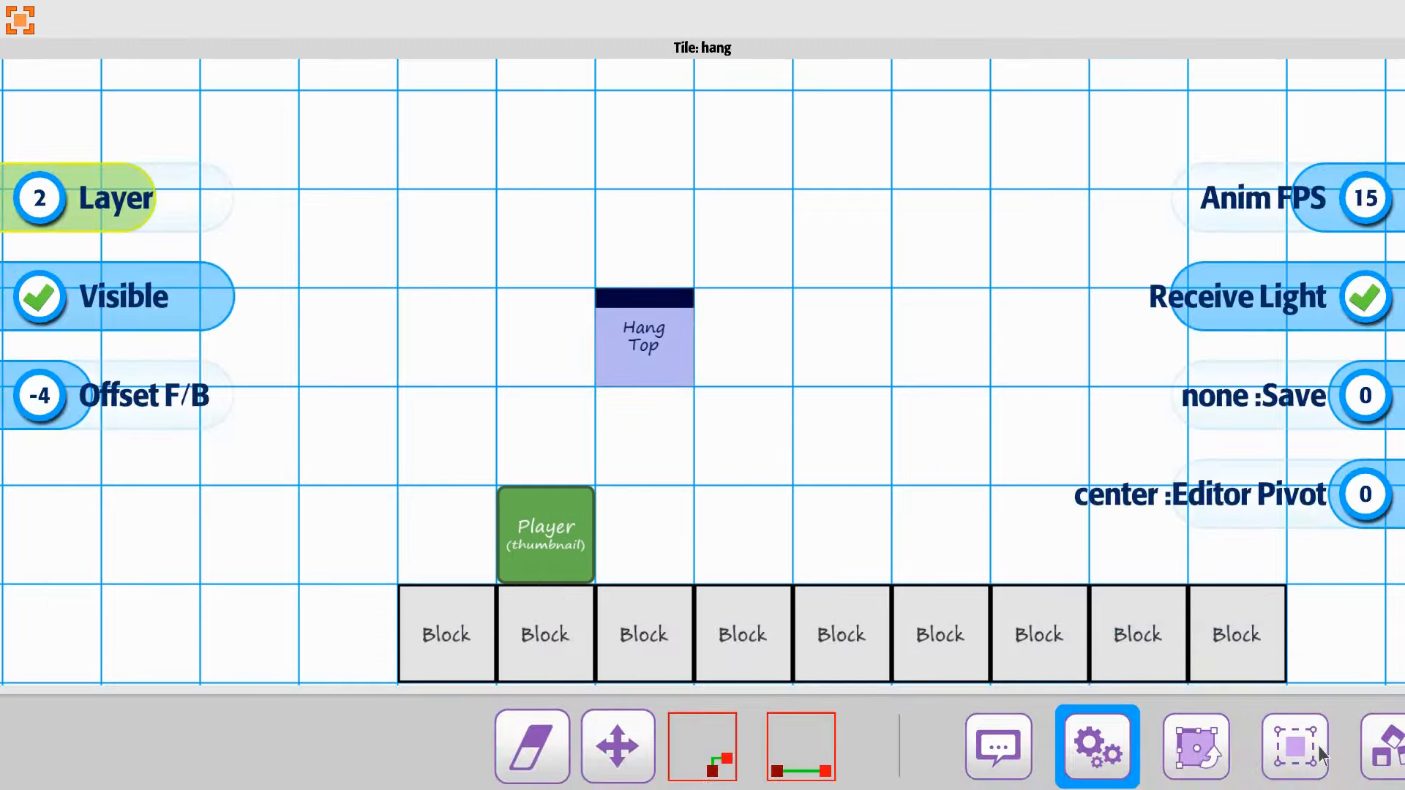
pyautogui.moveTo(1102, 740); pyautogui.dragTo(527, 734)
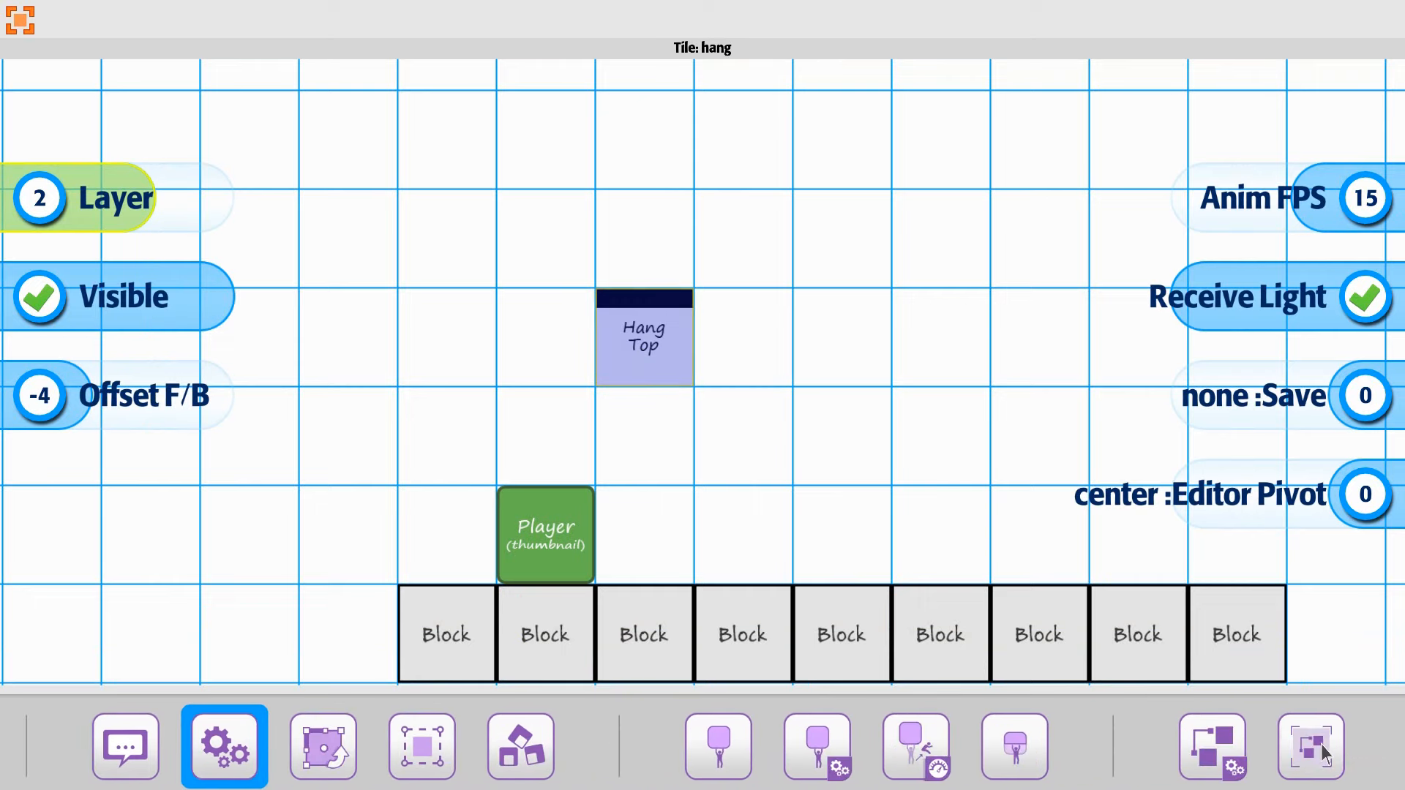
pyautogui.click(1321, 744)
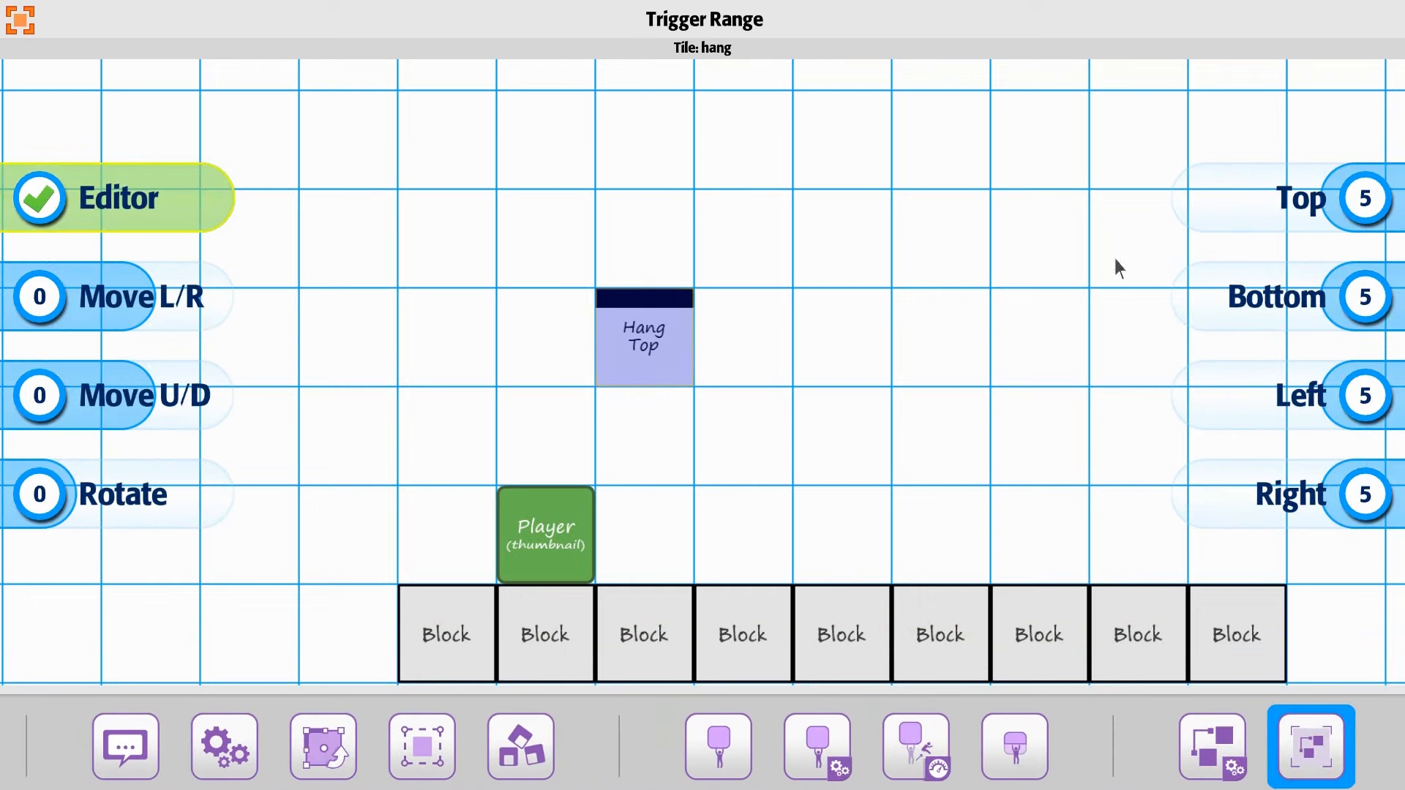
pyautogui.moveTo(1355, 207); pyautogui.dragTo(1334, 219)
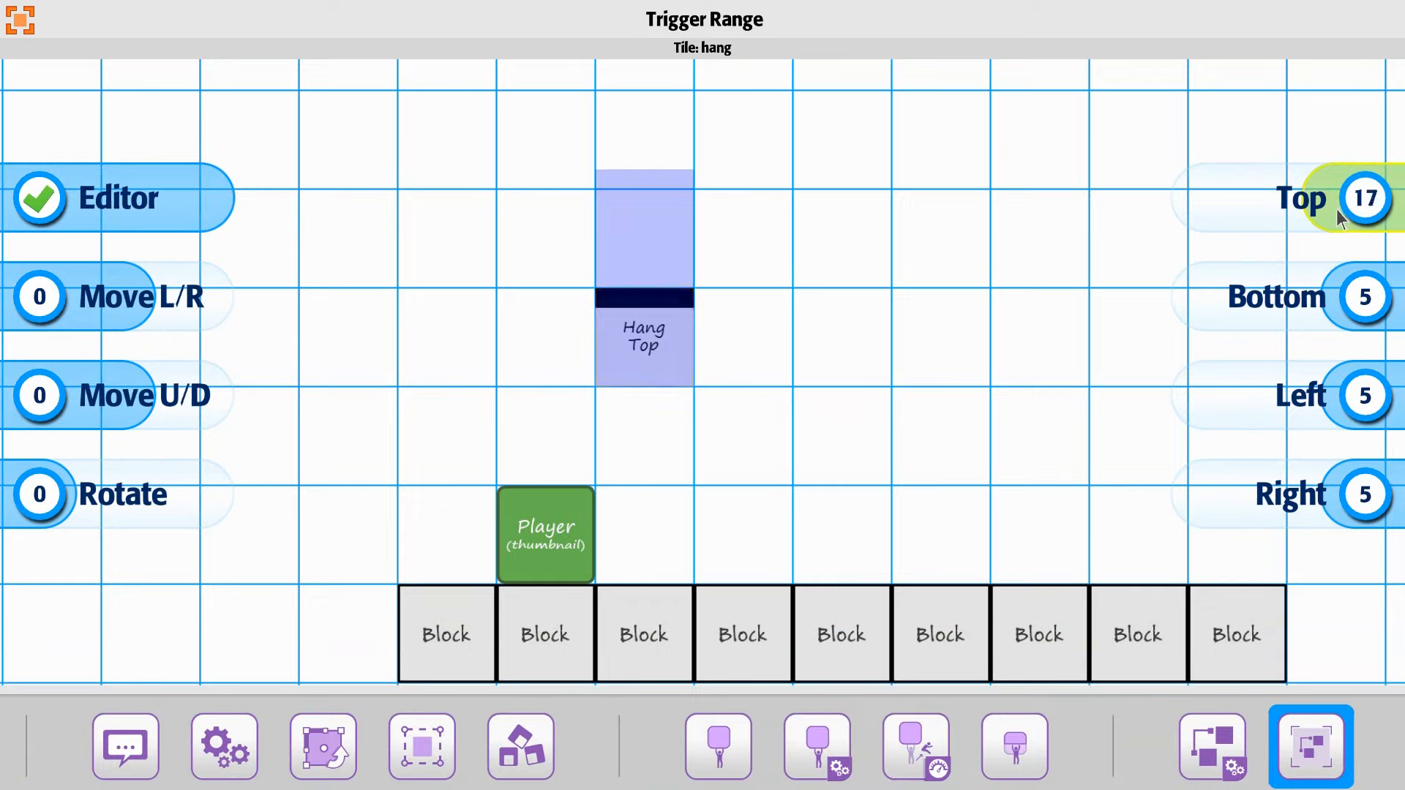
pyautogui.scroll(-3, 1319, 211)
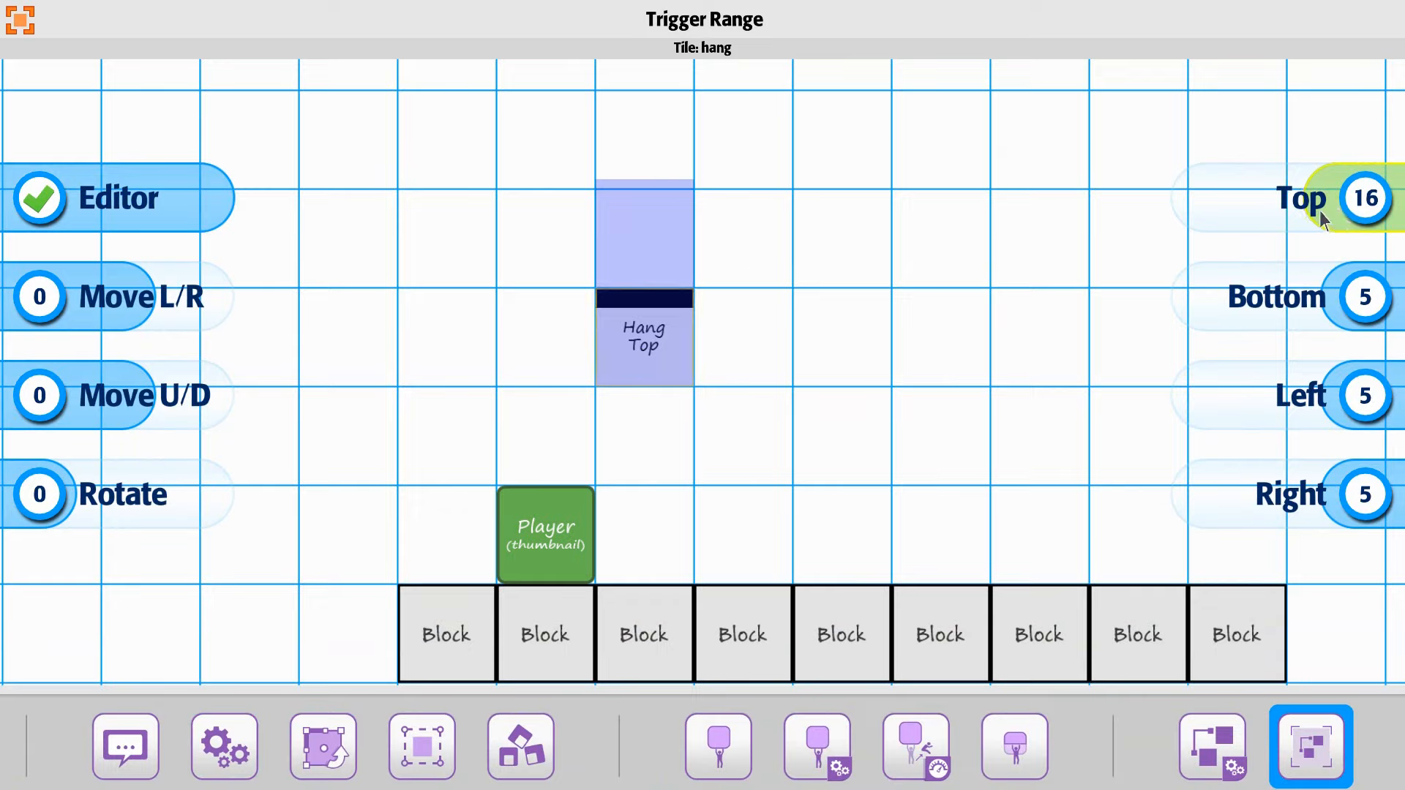
pyautogui.scroll(2, 1318, 211)
pyautogui.scroll(-1, 689, 276)
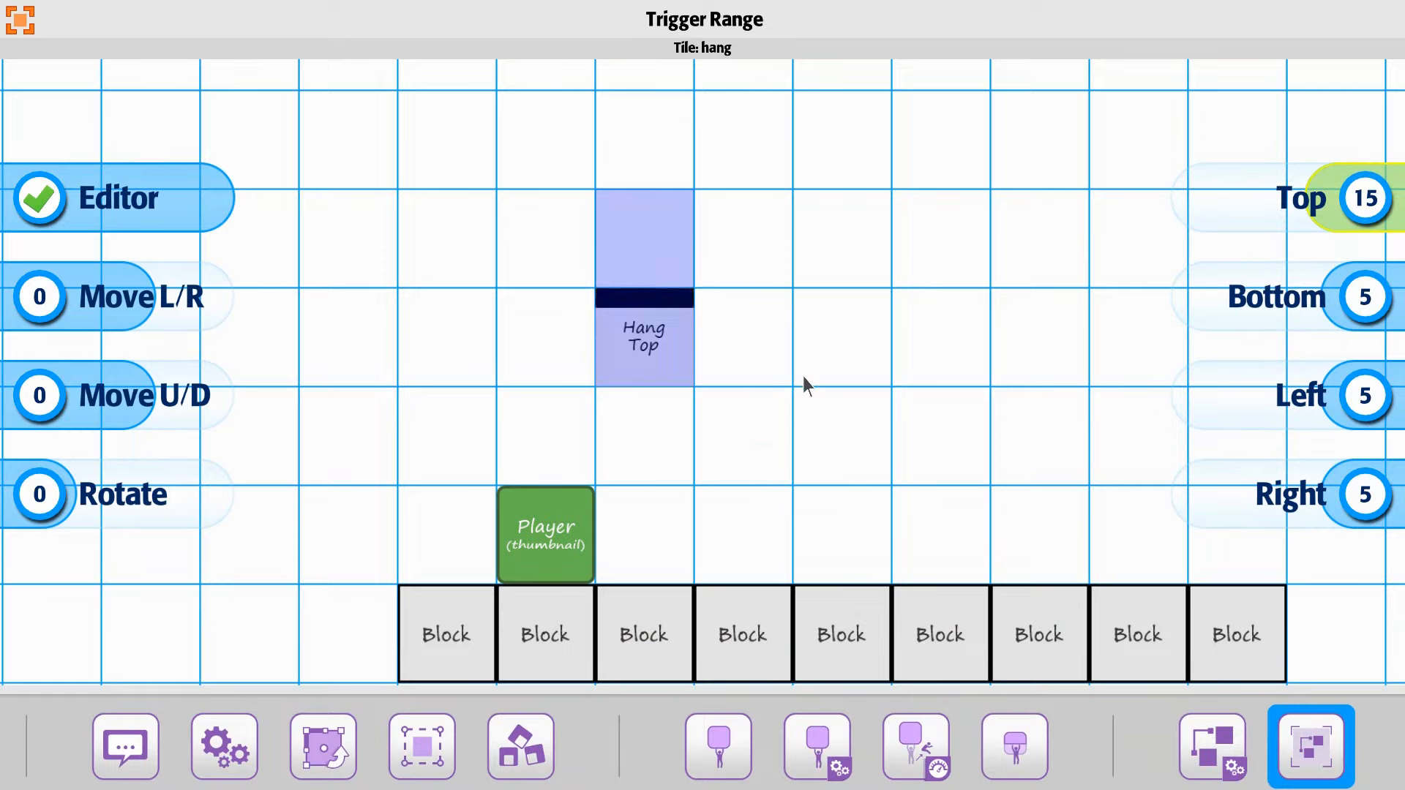
# Step: Close the tile settings and play-test the player against the Hang Top tile's upward-extended trigger range
pyautogui.click(826, 250)
pyautogui.click(718, 47)
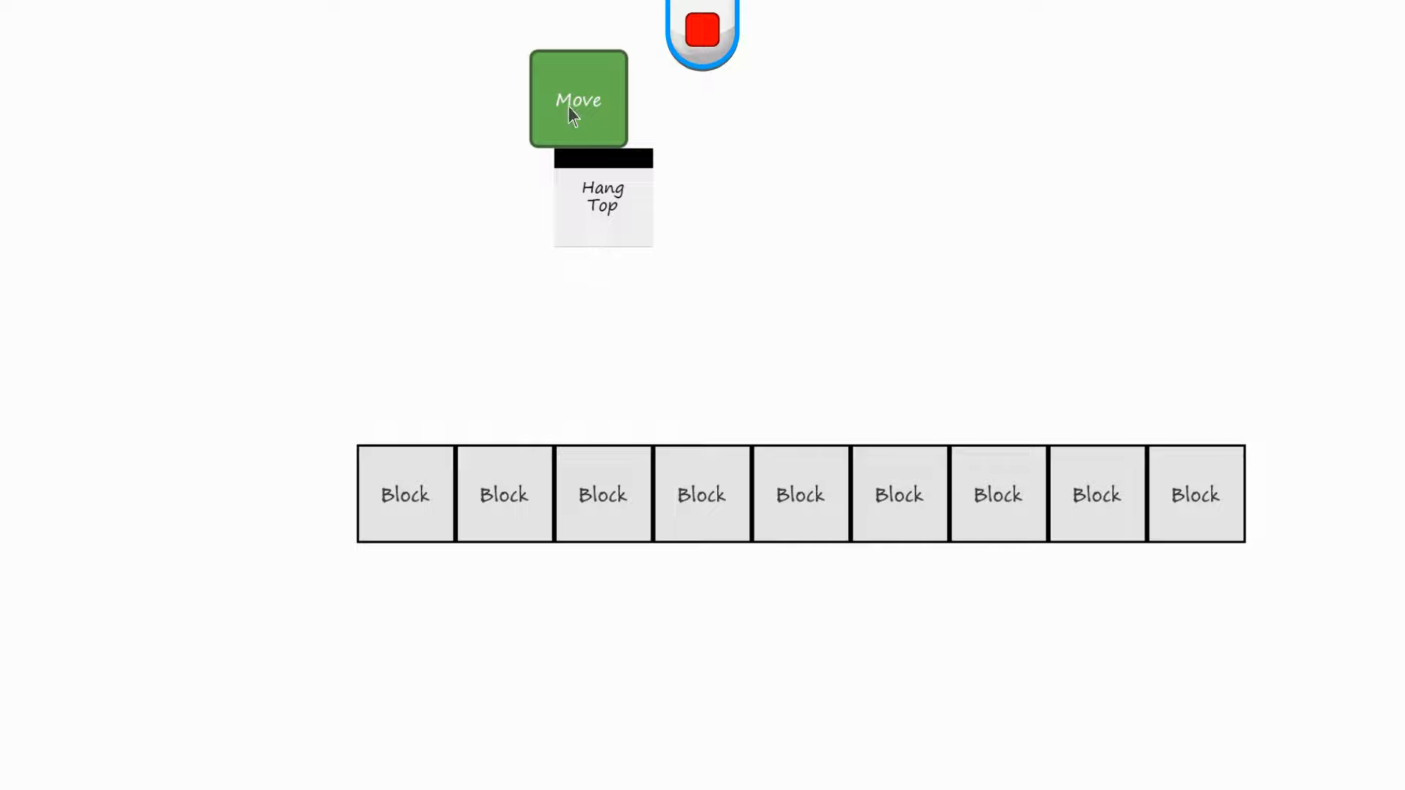
pyautogui.click(704, 29)
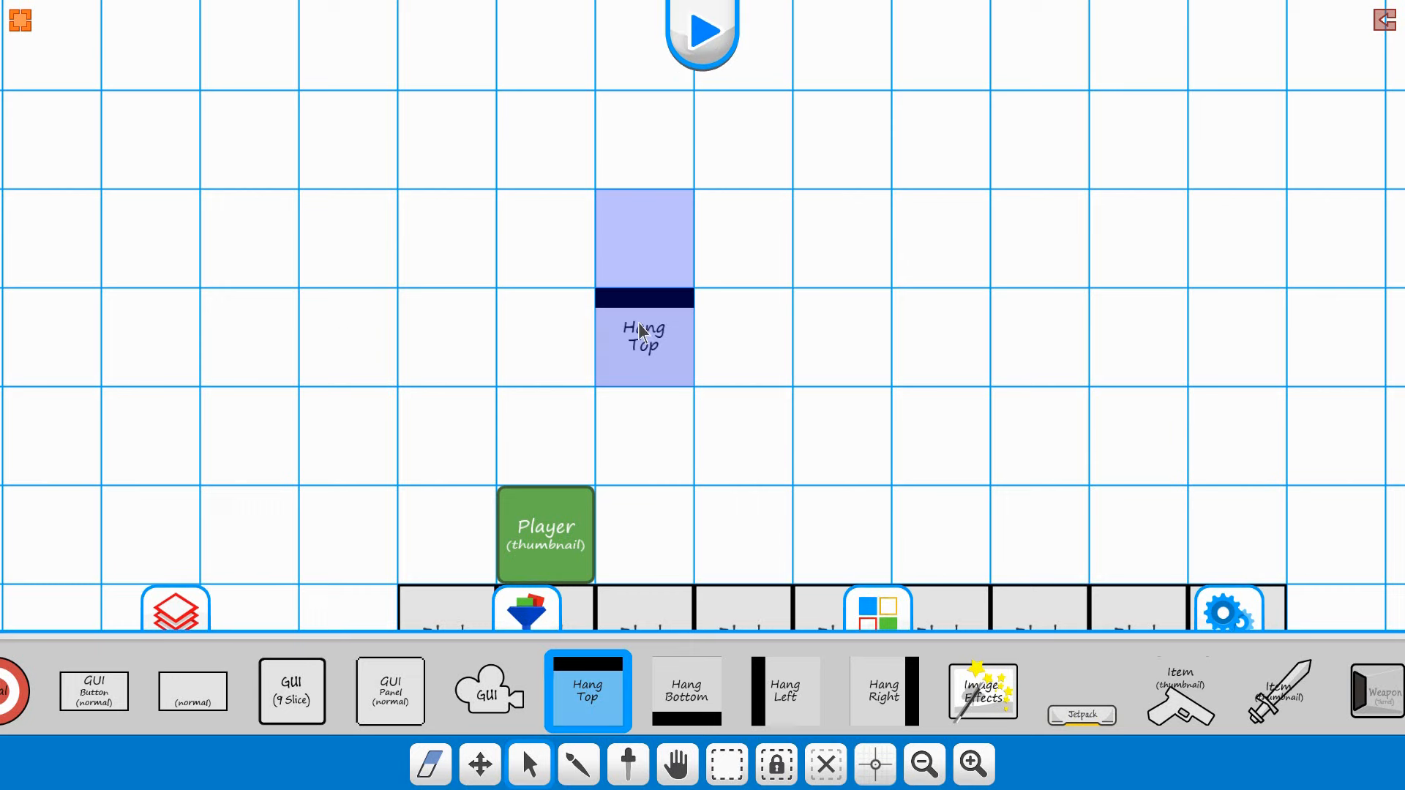
# Step: Set the Hang Top tile's Connect To Time to 30 in its hang position settings
pyautogui.click(640, 328)
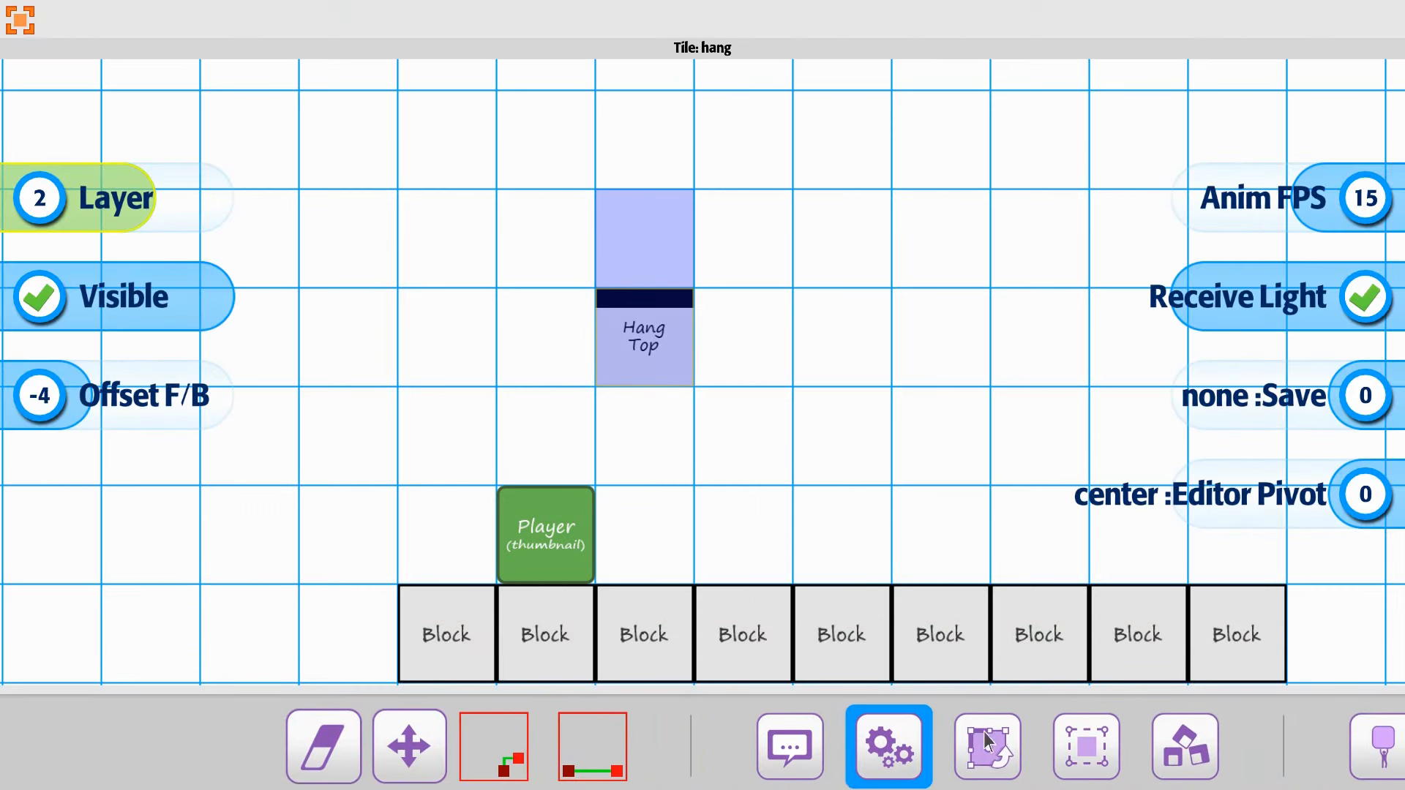
pyautogui.scroll(-5, 988, 741)
pyautogui.click(1067, 748)
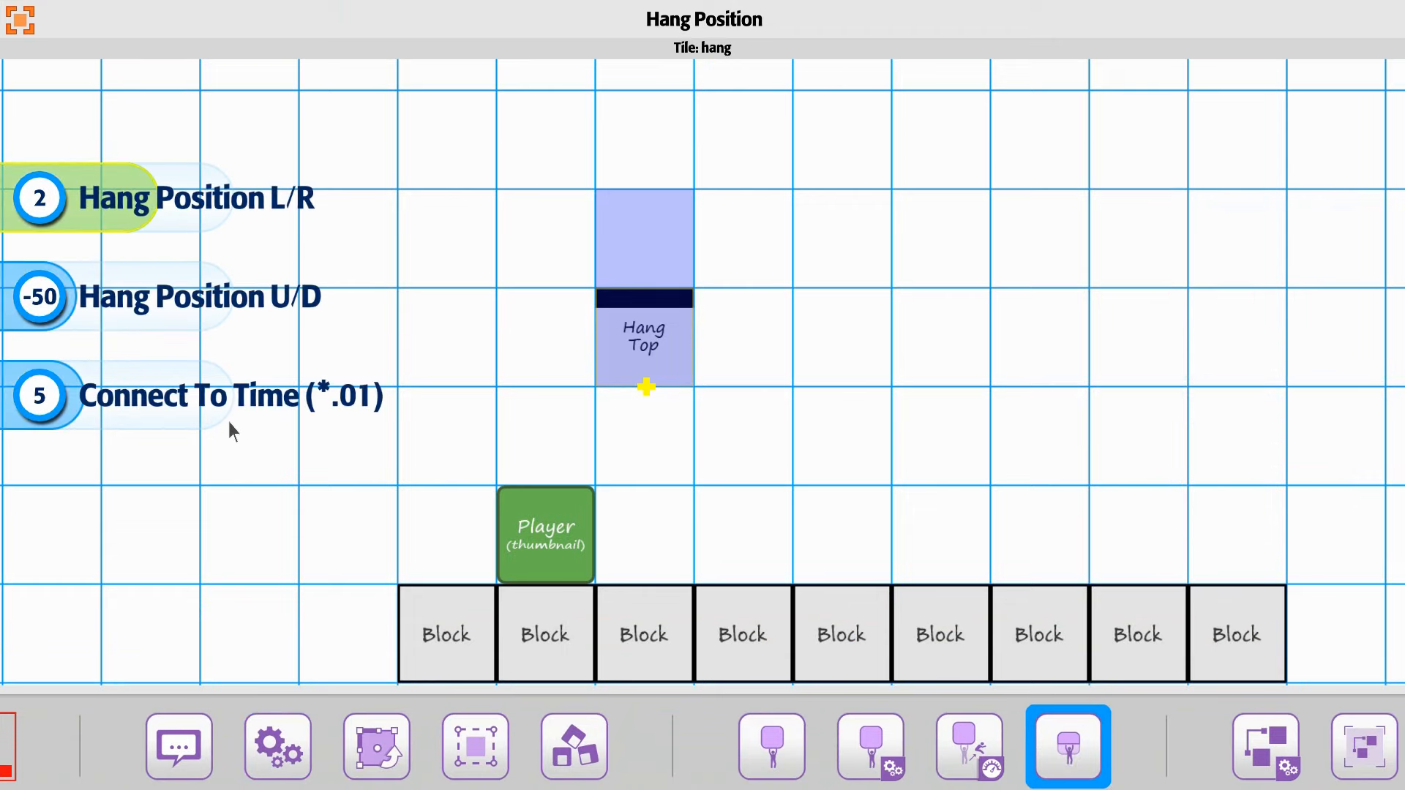
pyautogui.moveTo(66, 401); pyautogui.dragTo(76, 400)
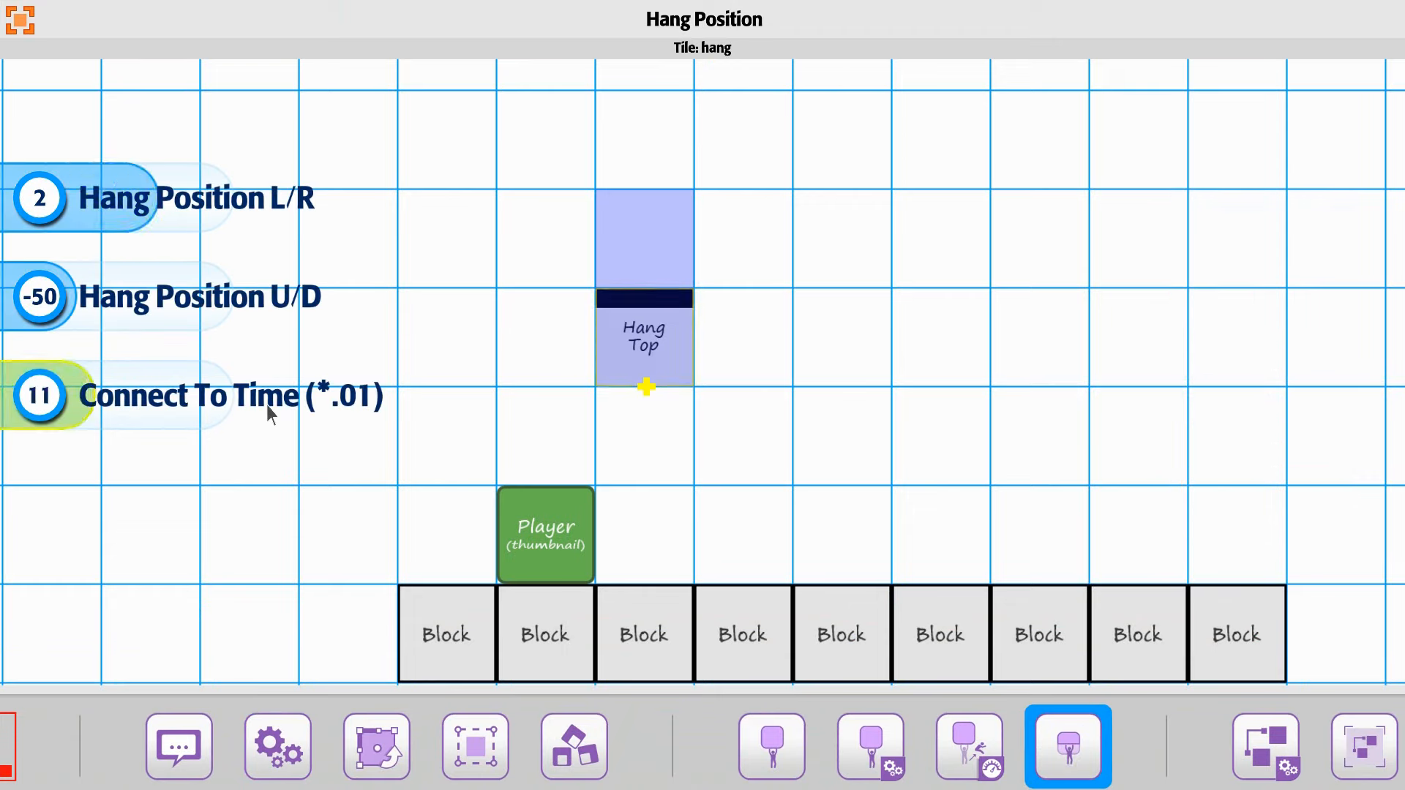
pyautogui.scroll(-1, 144, 404)
pyautogui.scroll(-1, 120, 406)
pyautogui.scroll(1, 95, 410)
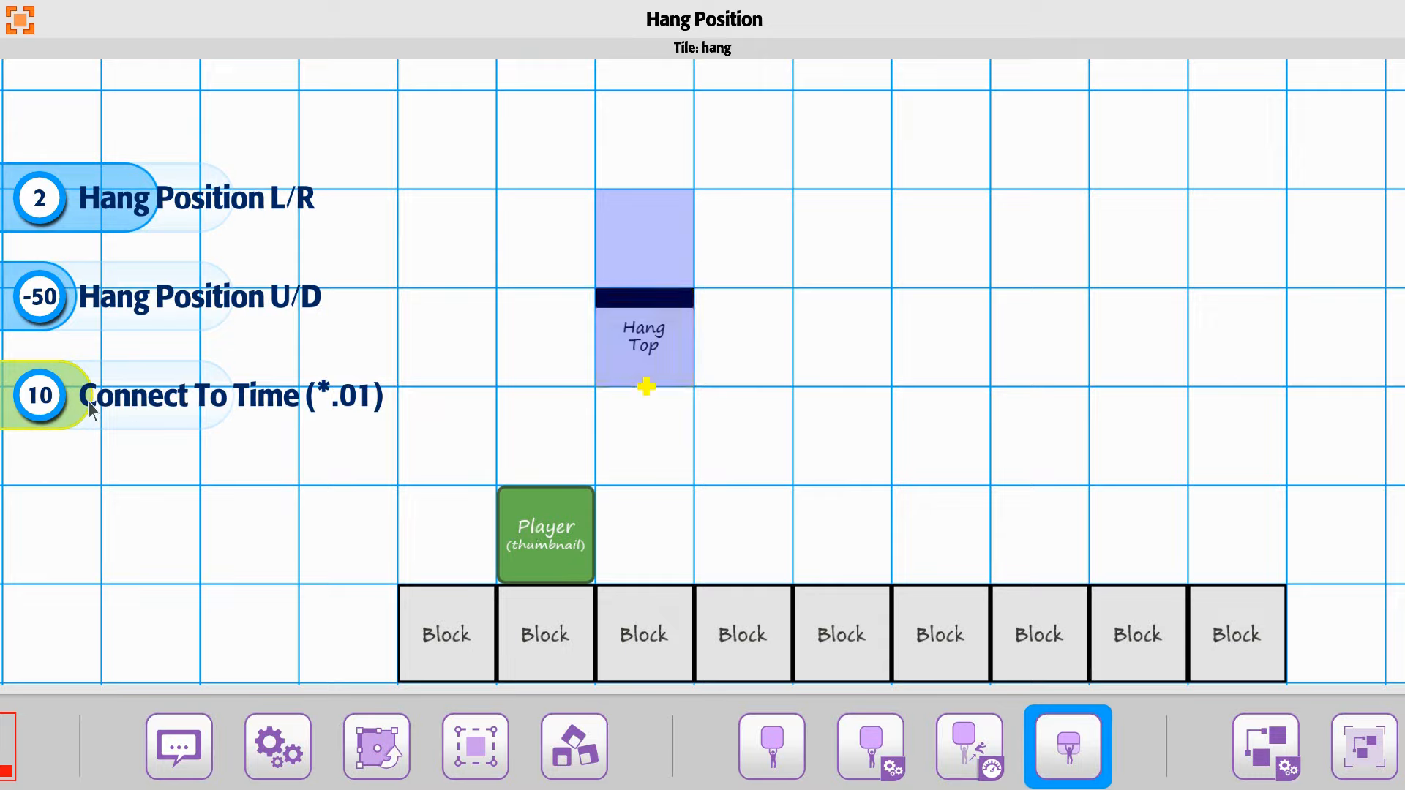
pyautogui.moveTo(75, 401); pyautogui.dragTo(100, 401)
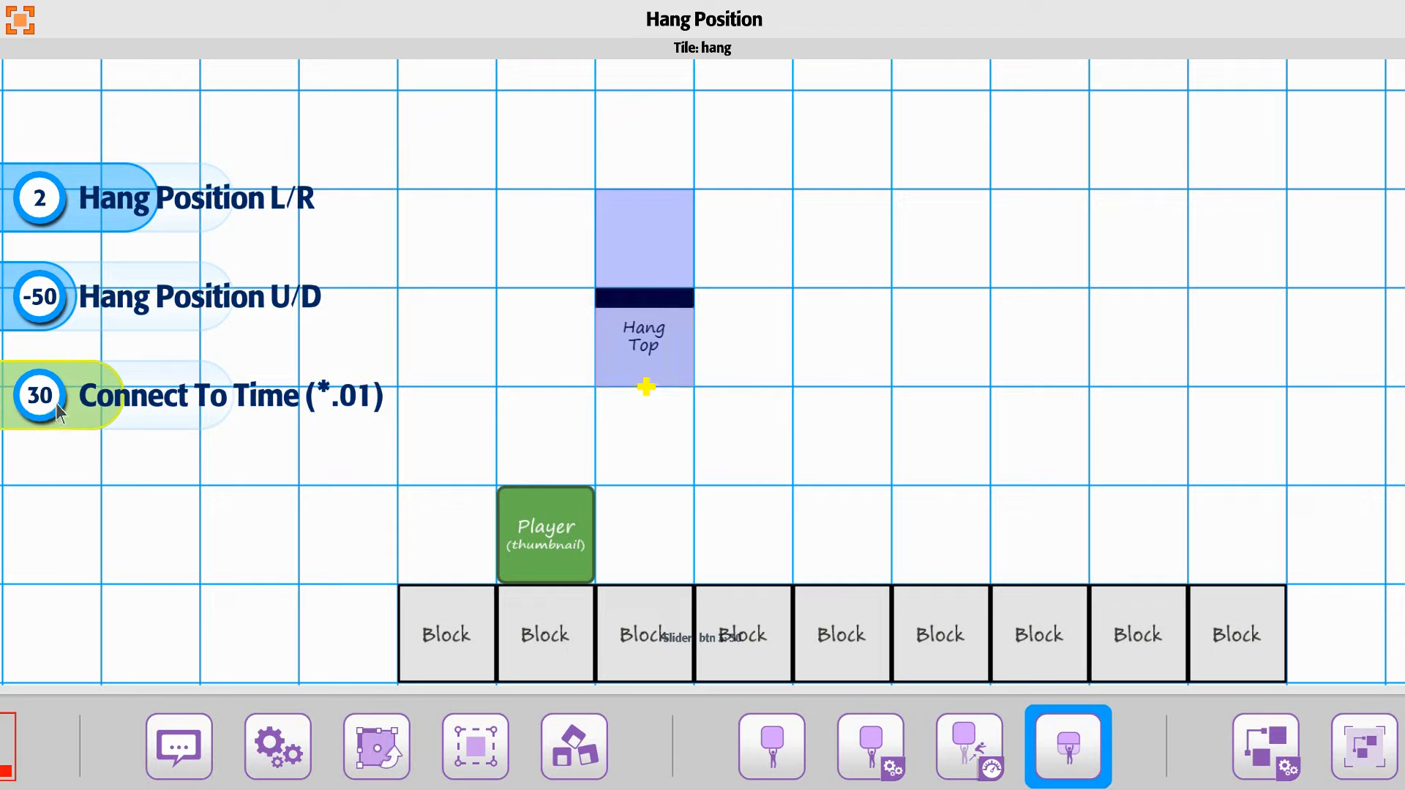
# Step: Set the Bottom value of the Hang Top tile's trigger range to 13 and start a play-test of the level
pyautogui.click(1365, 748)
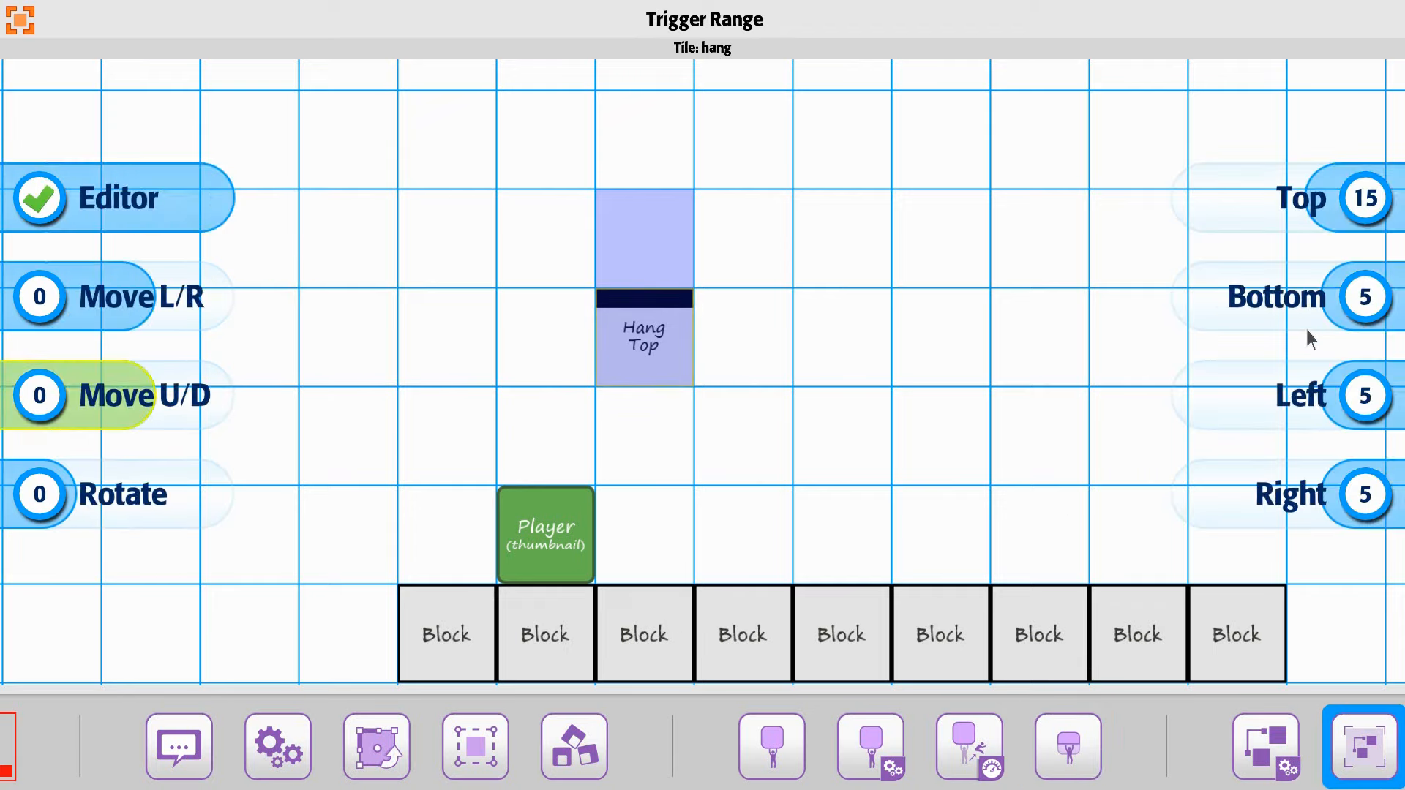
pyautogui.moveTo(1367, 315); pyautogui.dragTo(1345, 312)
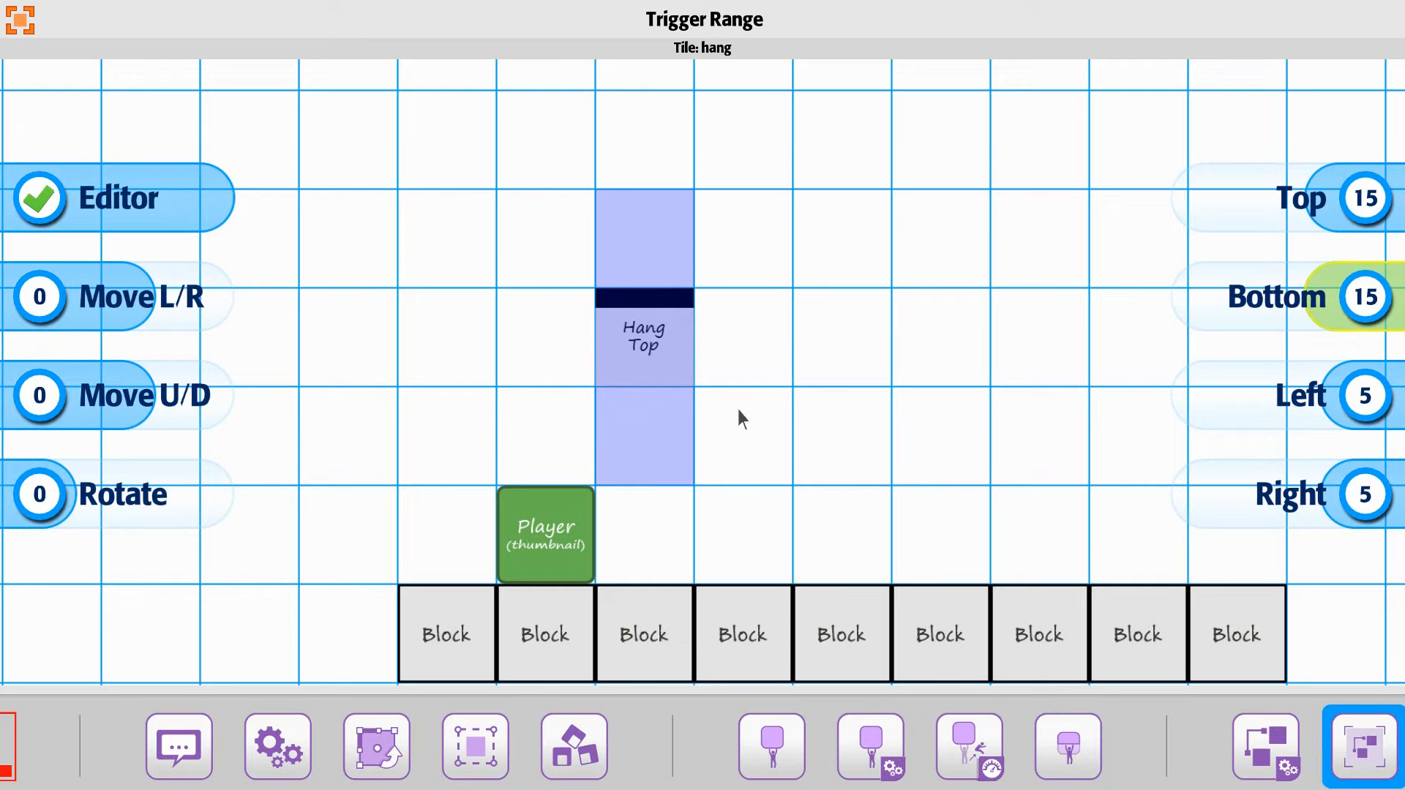
pyautogui.scroll(1, 746, 413)
pyautogui.scroll(-3, 746, 413)
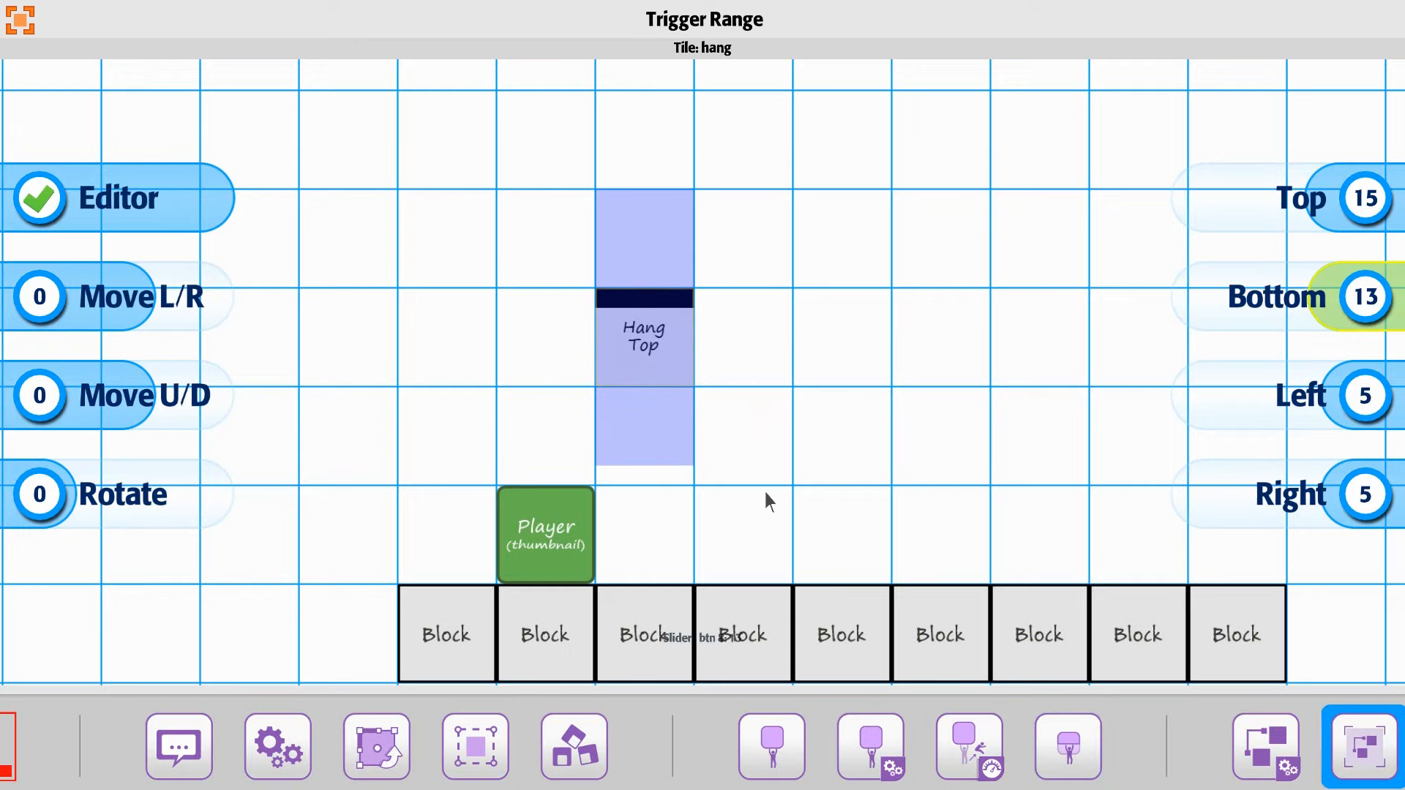
pyautogui.click(855, 452)
pyautogui.click(709, 44)
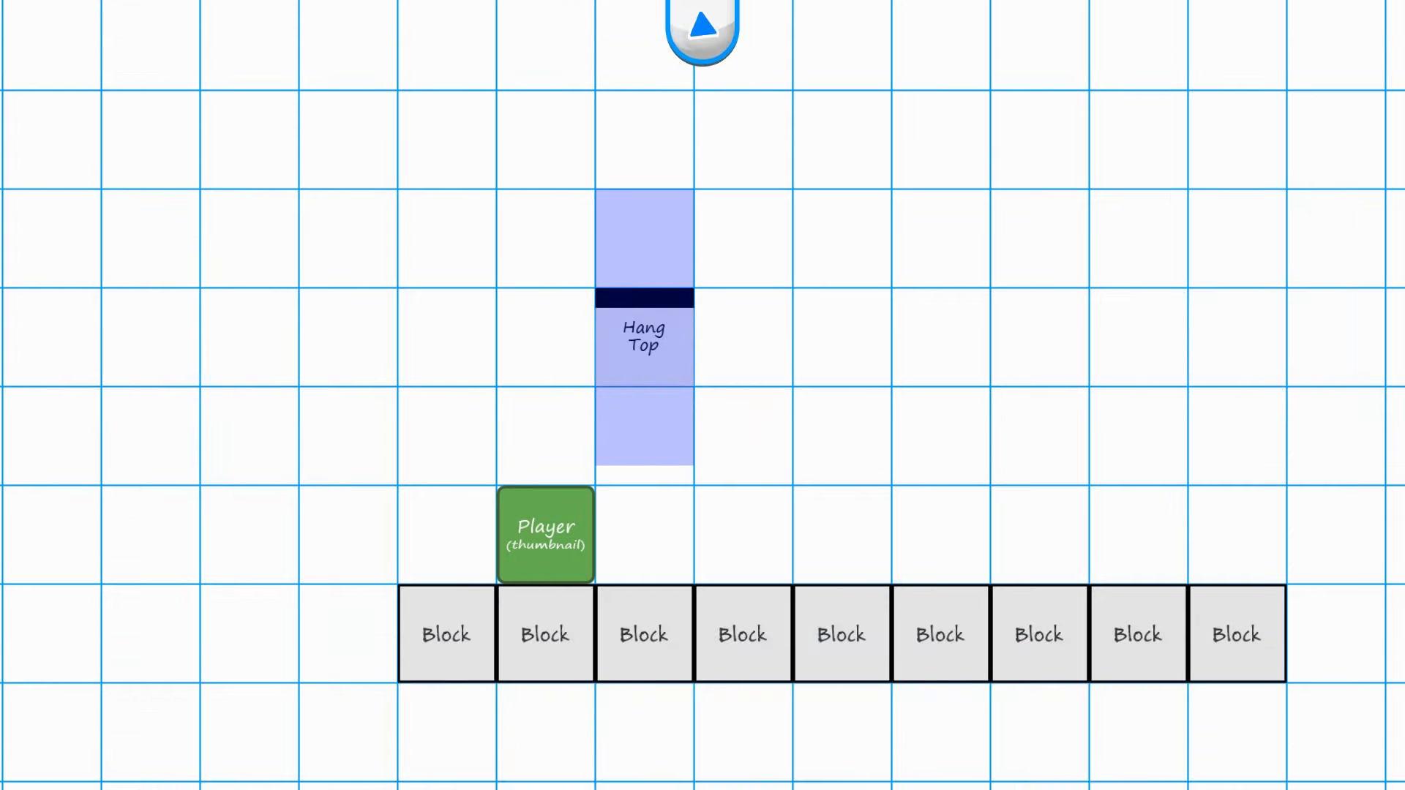